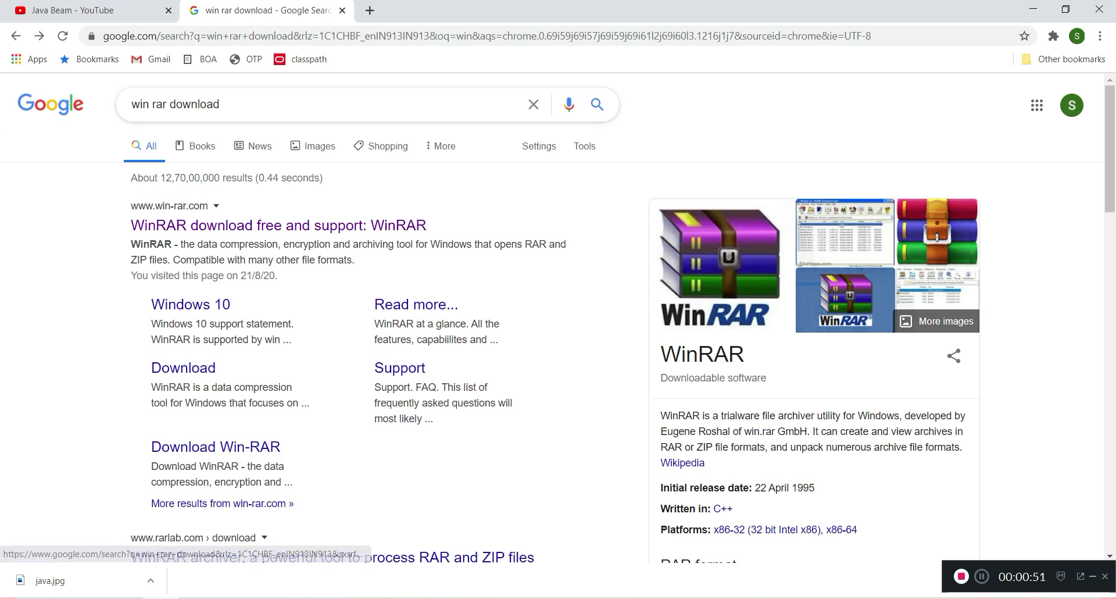
- Rerun the 'win rar download' Google search to find the official win-rar.com site
{"action": "triple_click", "coordinate": [175, 105]}
{"action": "key", "text": "Return"}
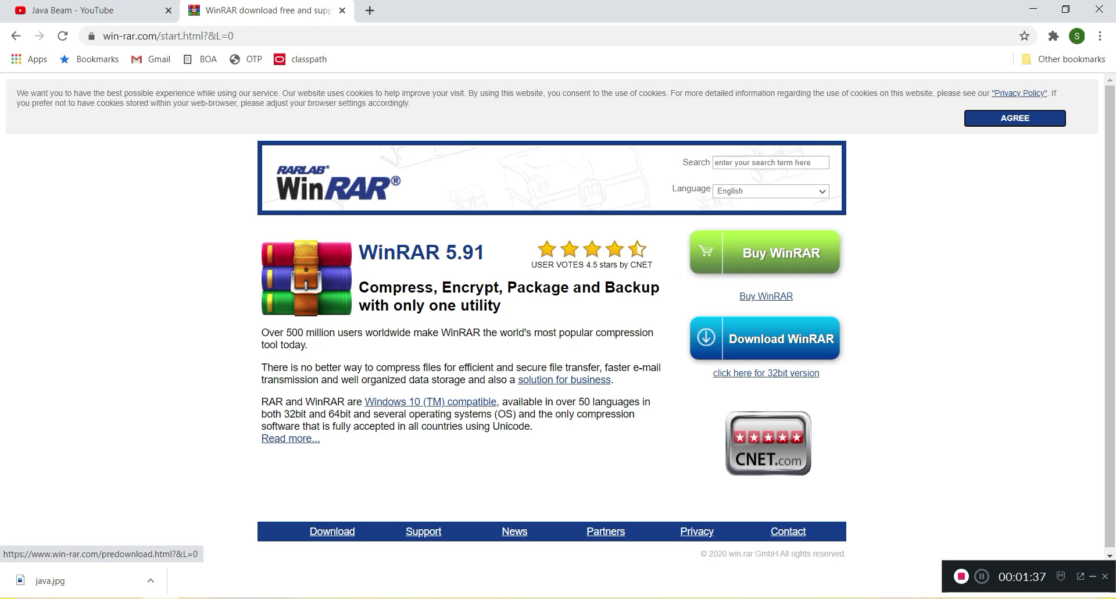
- Download the WinRAR 5.91 64-bit installer from win-rar.com and keep it despite Chrome's warning
{"action": "left_click", "coordinate": [764, 339]}
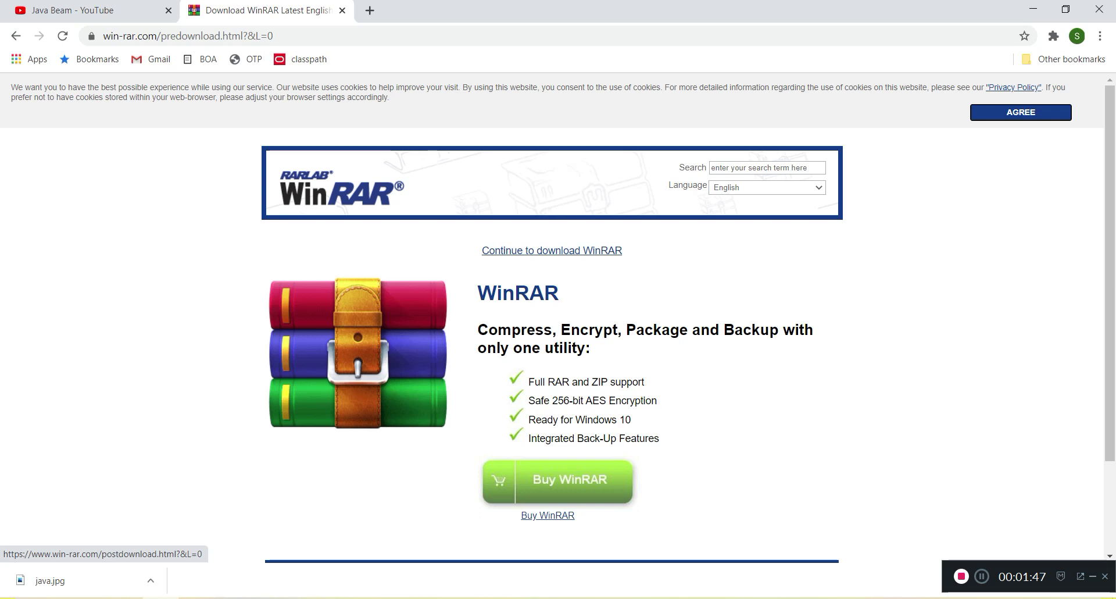
{"action": "left_click", "coordinate": [551, 250]}
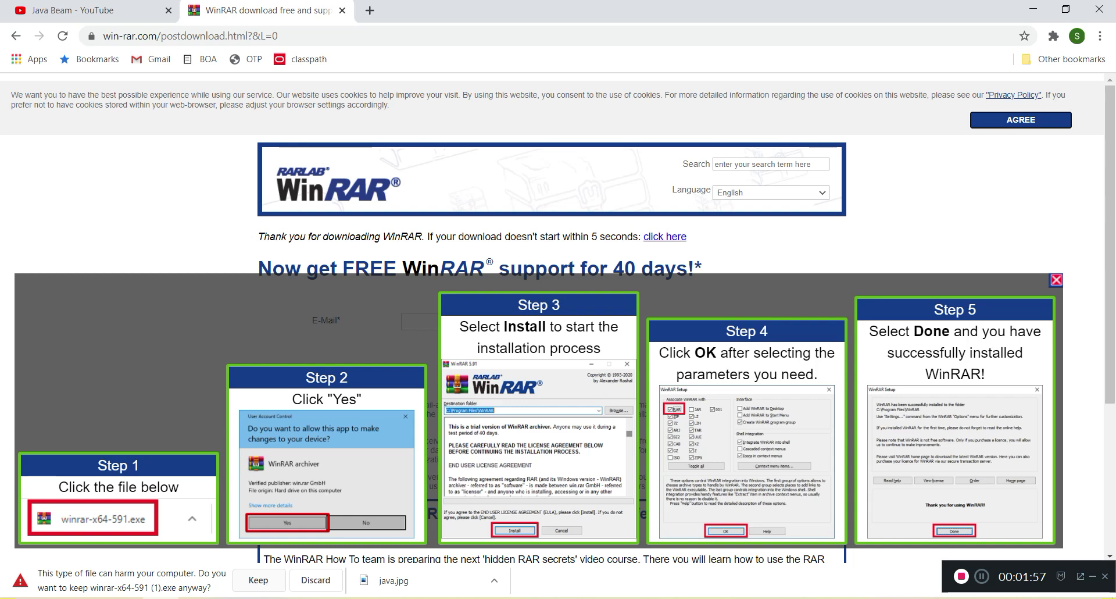
{"action": "left_click", "coordinate": [258, 579]}
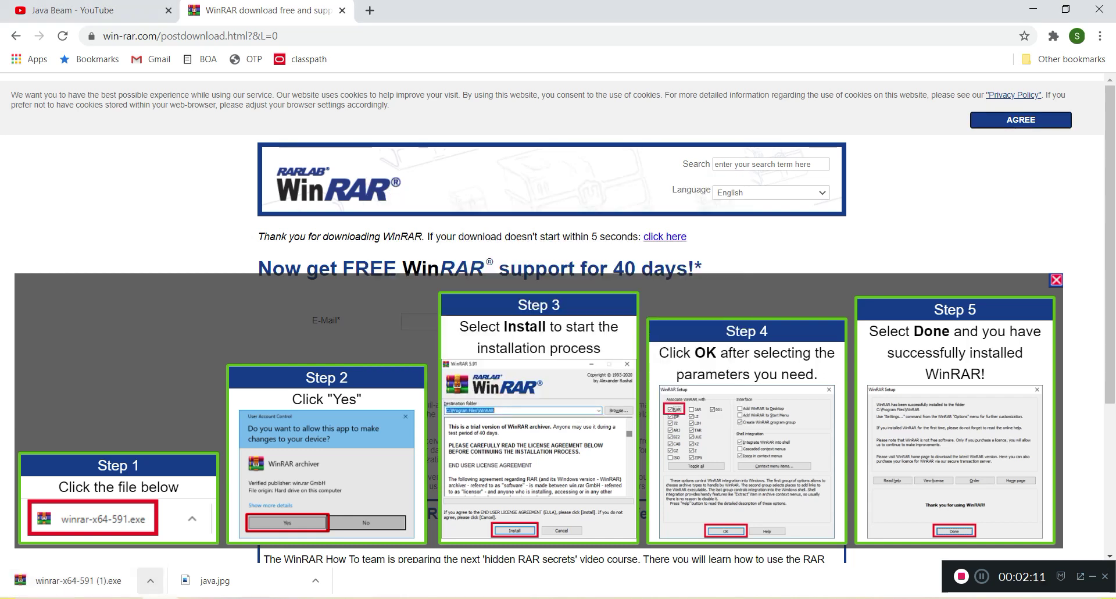
- Show the downloaded WinRAR installer in the Downloads folder
{"action": "left_click", "coordinate": [150, 580]}
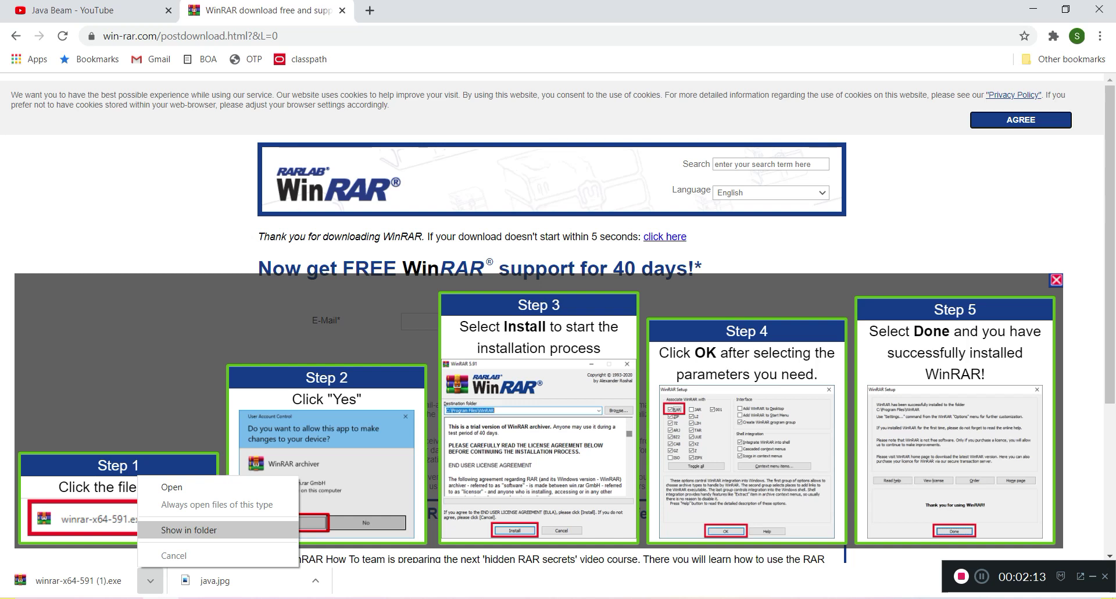
{"action": "left_click", "coordinate": [189, 530]}
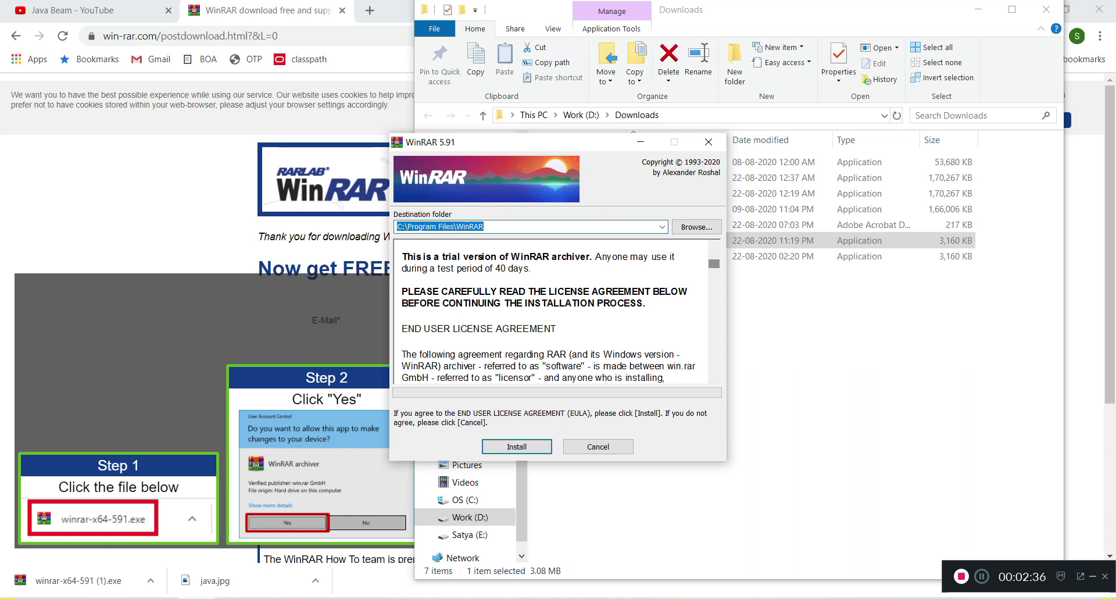
{"action": "key", "text": "End"}
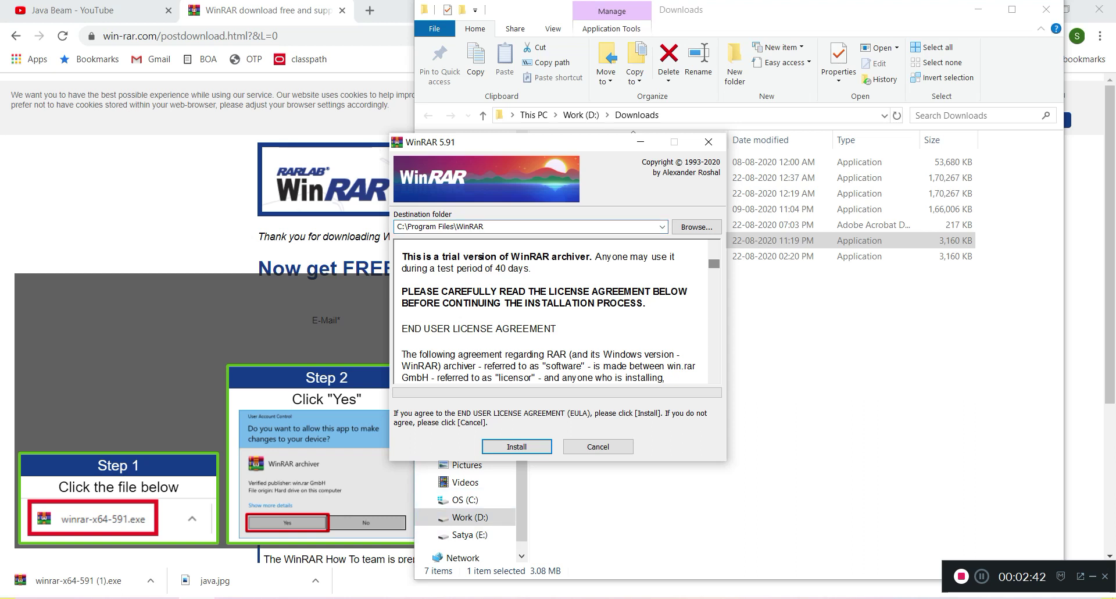
{"action": "scroll", "coordinate": [557, 311], "scroll_direction": "down", "scroll_amount": 15}
{"action": "scroll", "coordinate": [556, 311], "scroll_direction": "up", "scroll_amount": 10}
{"action": "scroll", "coordinate": [557, 311], "scroll_direction": "down", "scroll_amount": 10}
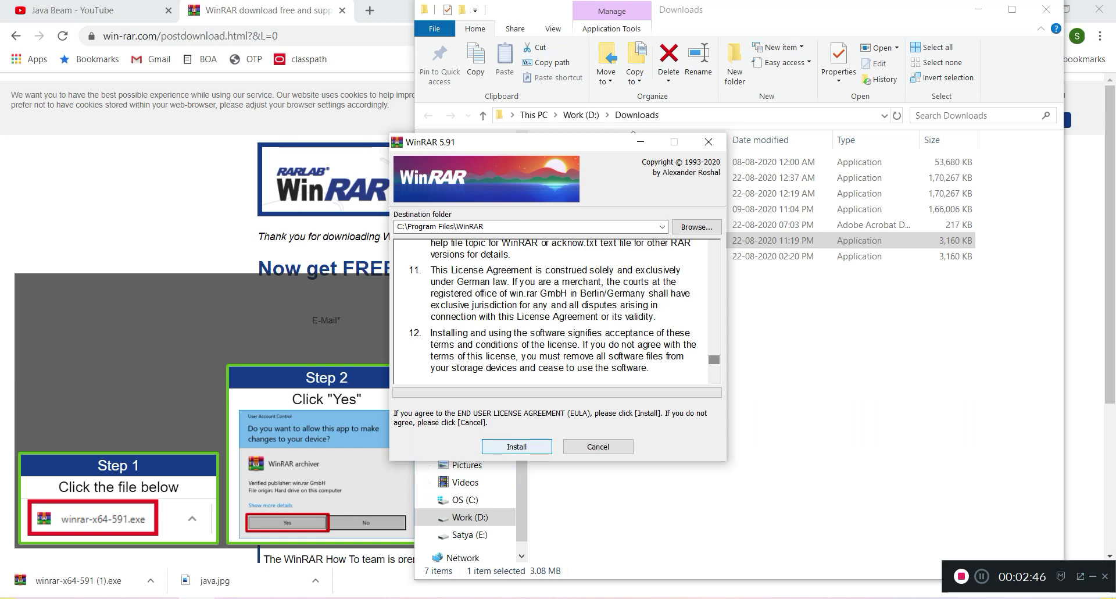
- Install WinRAR to C:\Program Files\WinRAR with default associations and integration
{"action": "left_click", "coordinate": [516, 446]}
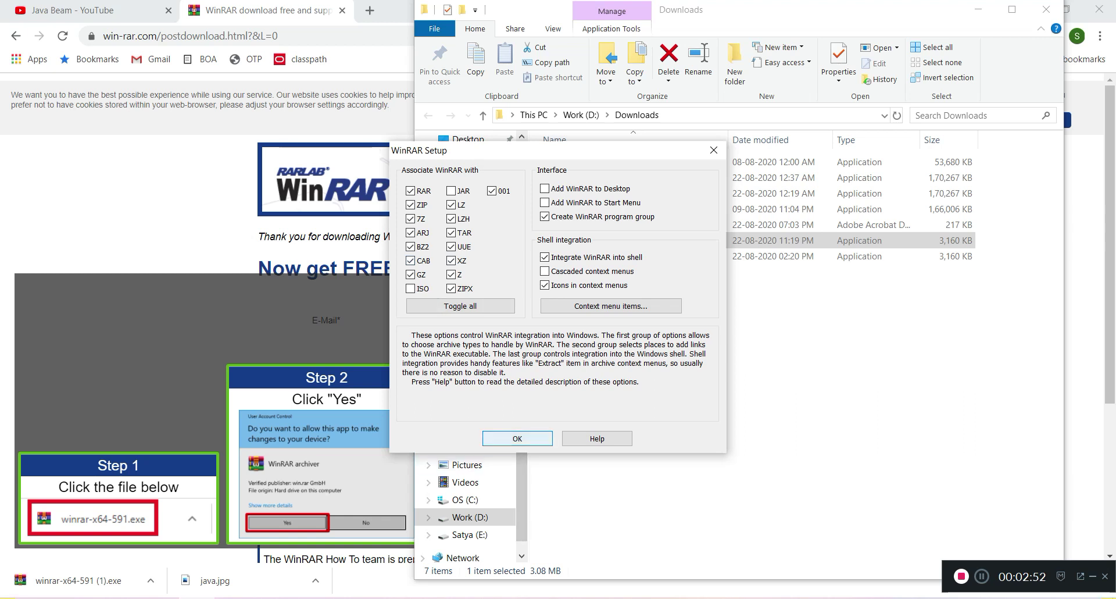
{"action": "left_click", "coordinate": [516, 439]}
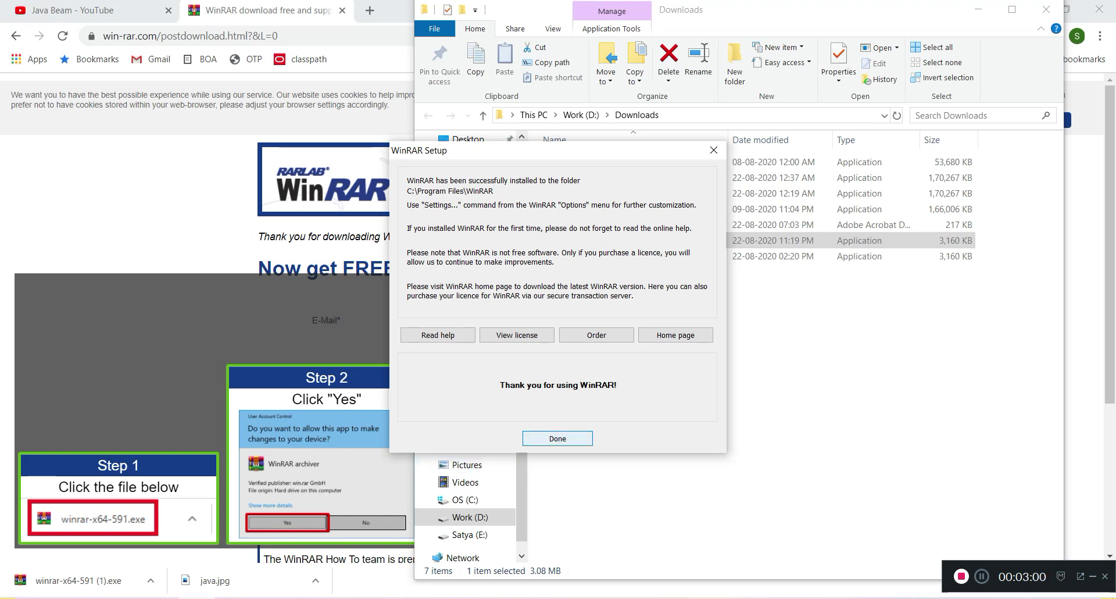
{"action": "left_click", "coordinate": [555, 438]}
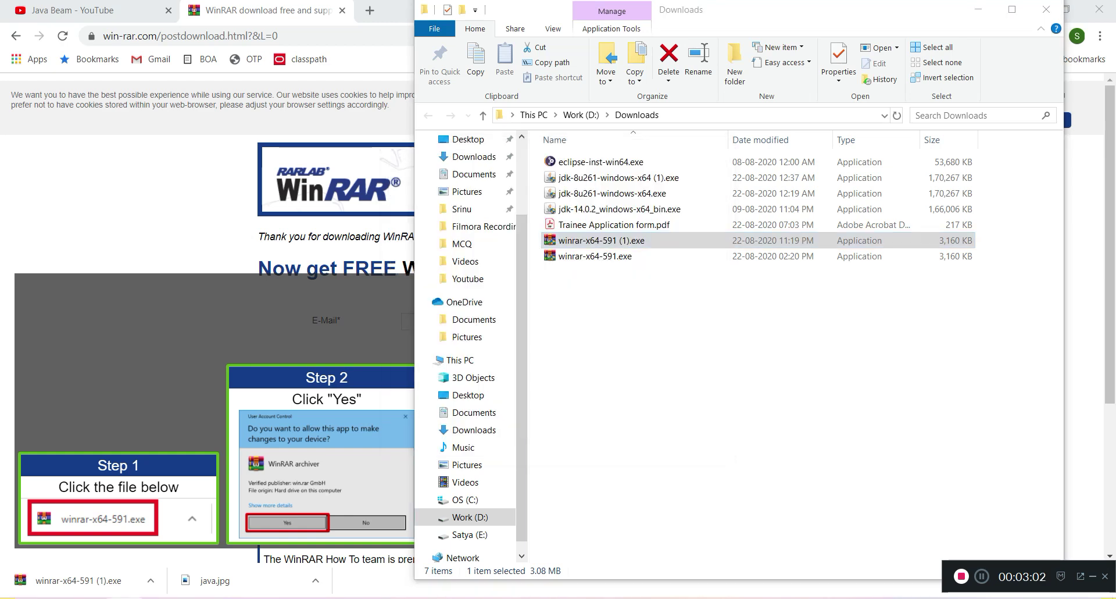
- Clear all windows to the desktop and bring up the Constructor2 folder's context menu
{"action": "key", "text": "super+d"}
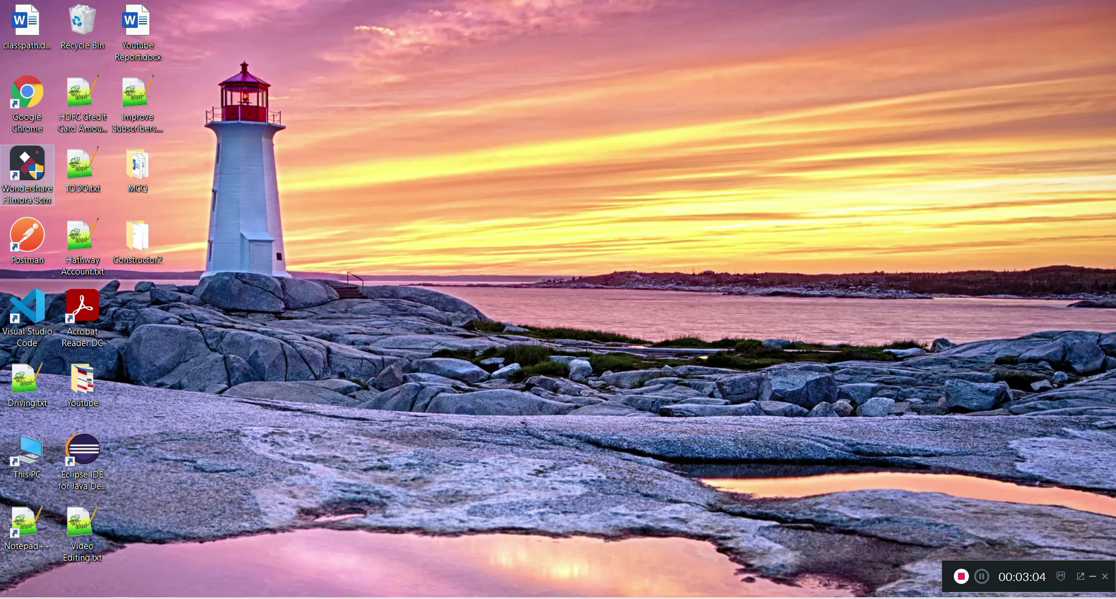
{"action": "key", "text": "super+d"}
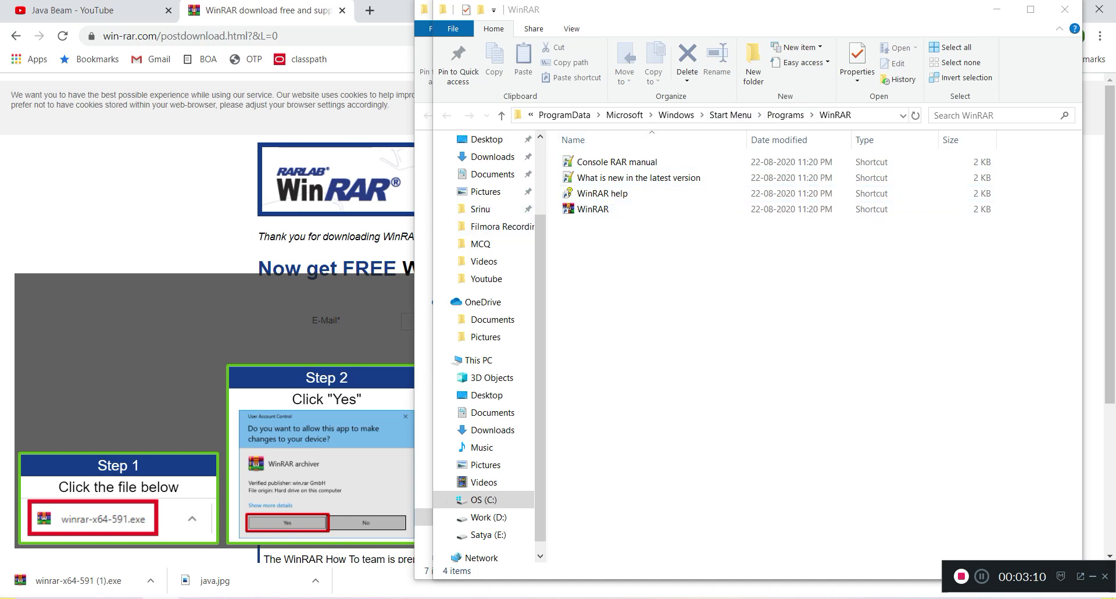
{"action": "key", "text": "super+d"}
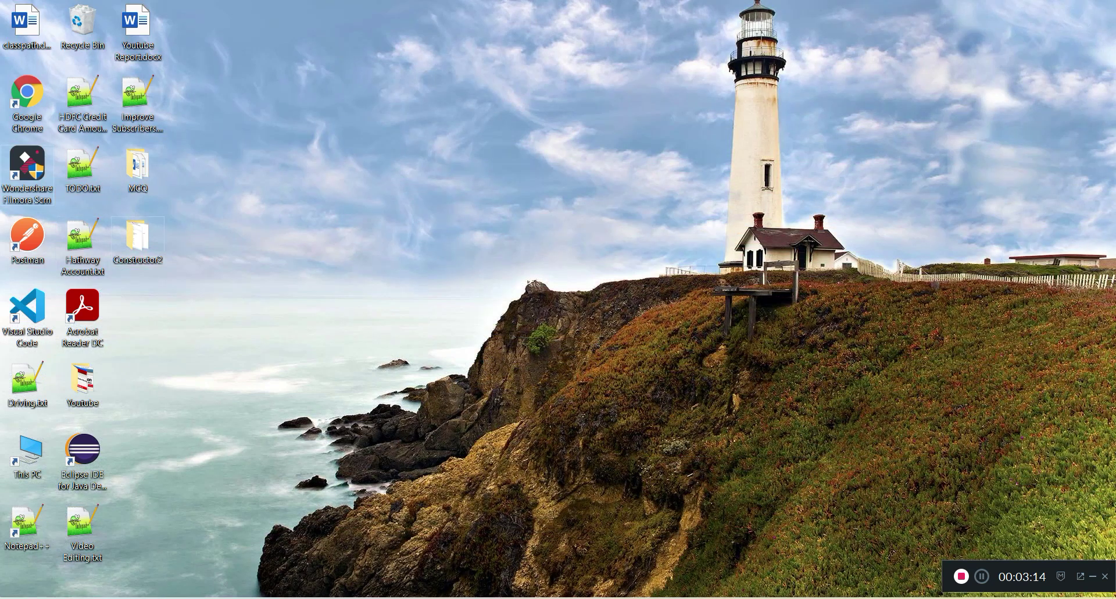
{"action": "left_click", "coordinate": [138, 239]}
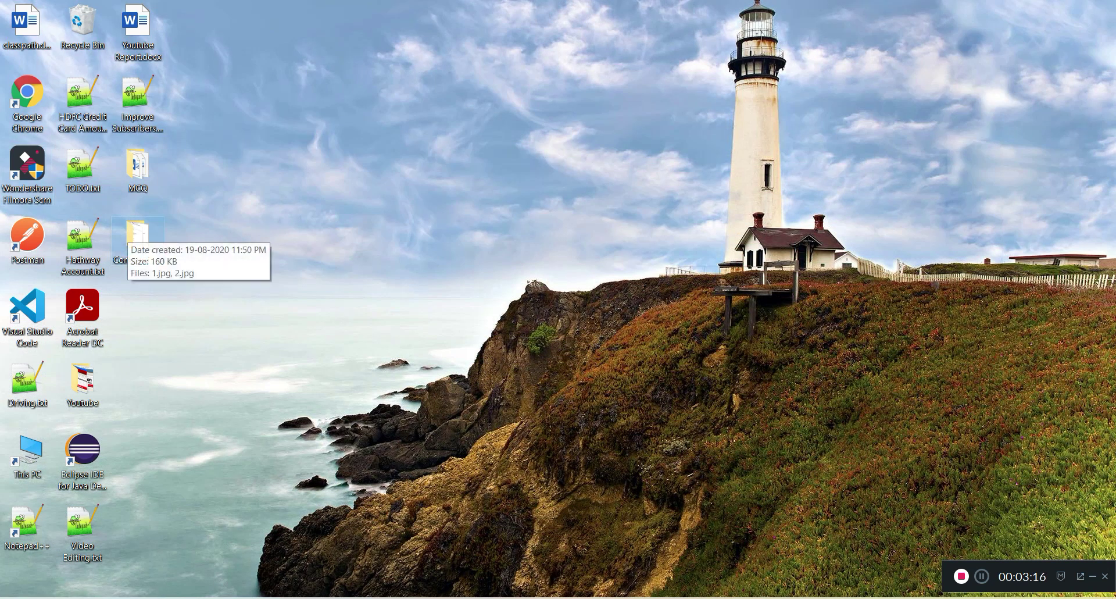
{"action": "right_click", "coordinate": [128, 241]}
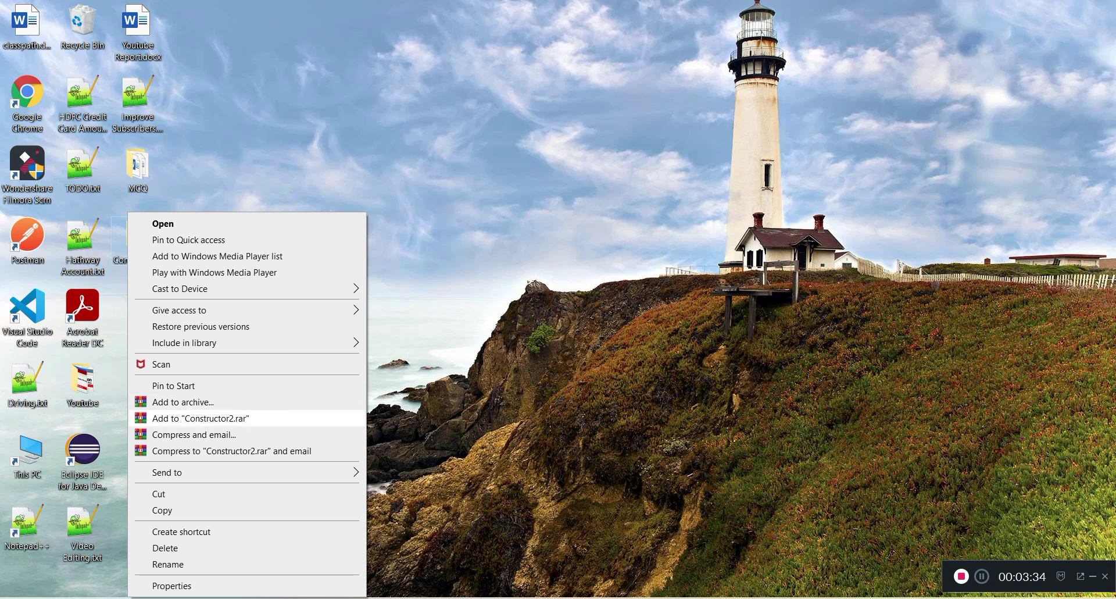
- Compress Constructor2 into Constructor2.rar on the desktop and open it in WinRAR
{"action": "left_click", "coordinate": [201, 418]}
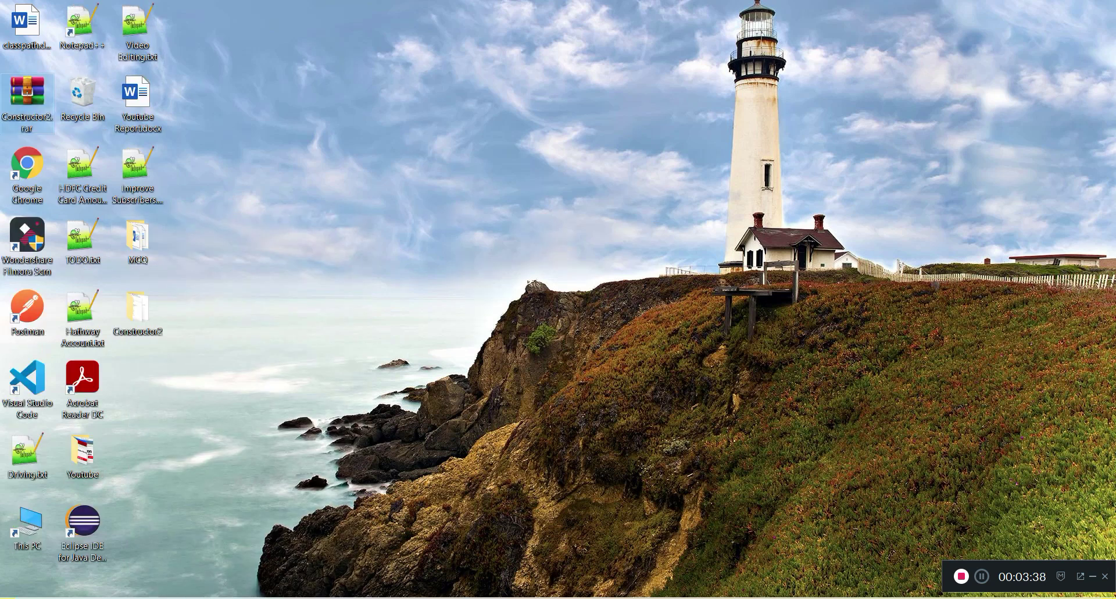
{"action": "left_click", "coordinate": [27, 96]}
{"action": "double_click", "coordinate": [27, 93]}
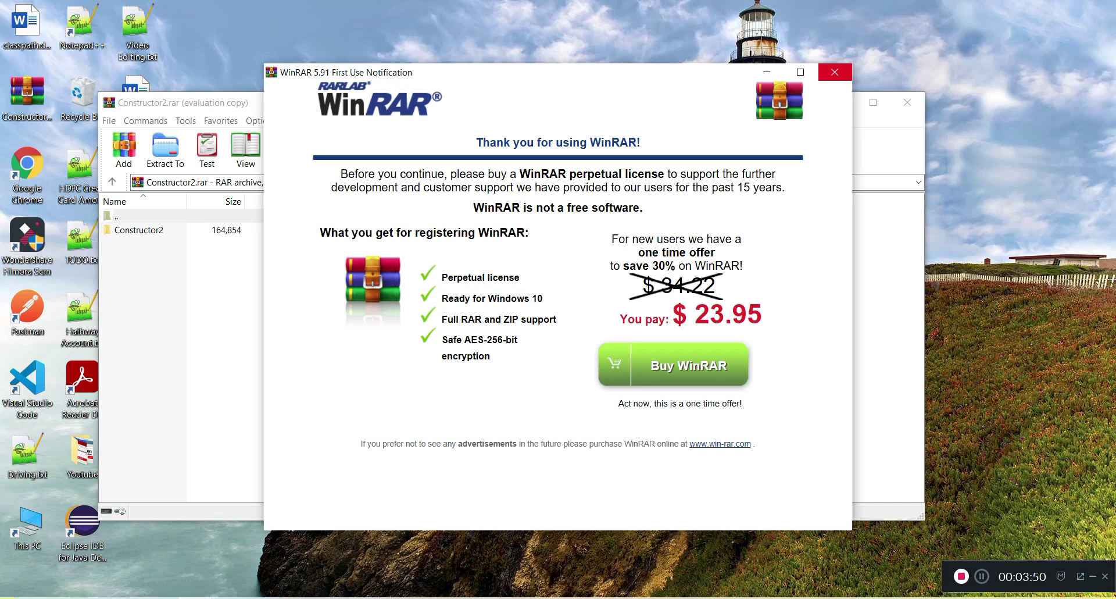
{"action": "left_click", "coordinate": [835, 72]}
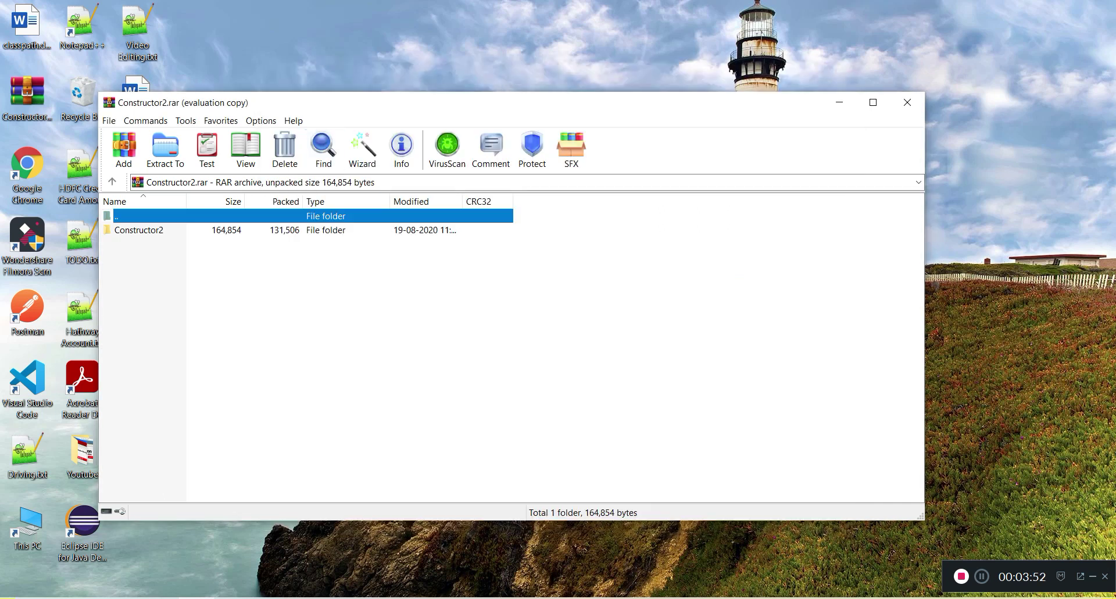
{"action": "key", "text": "Down"}
{"action": "key", "text": "Return"}
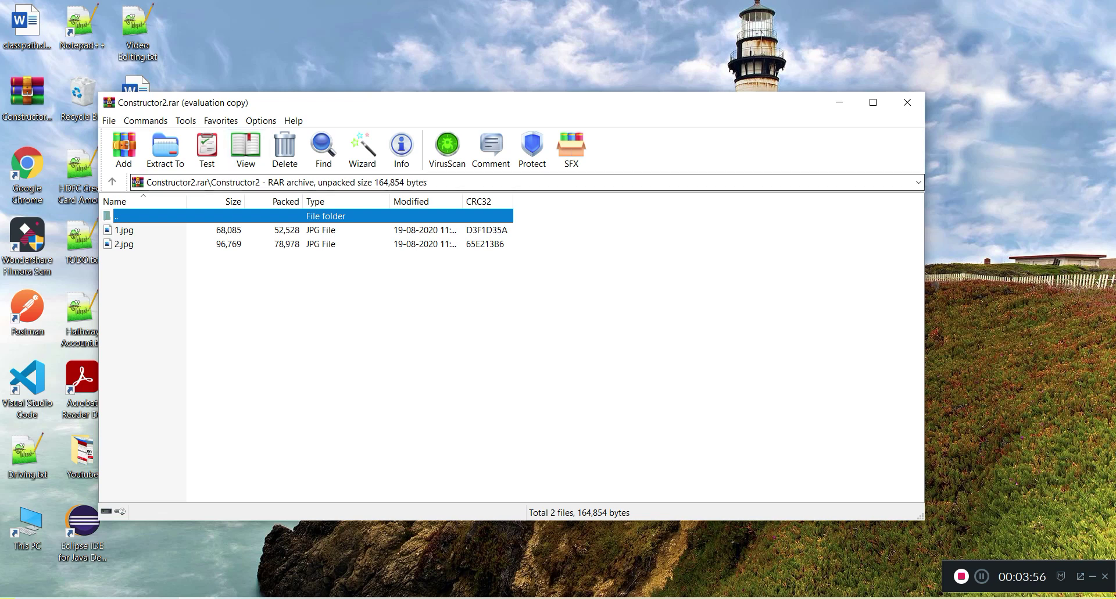
{"action": "left_click", "coordinate": [907, 102]}
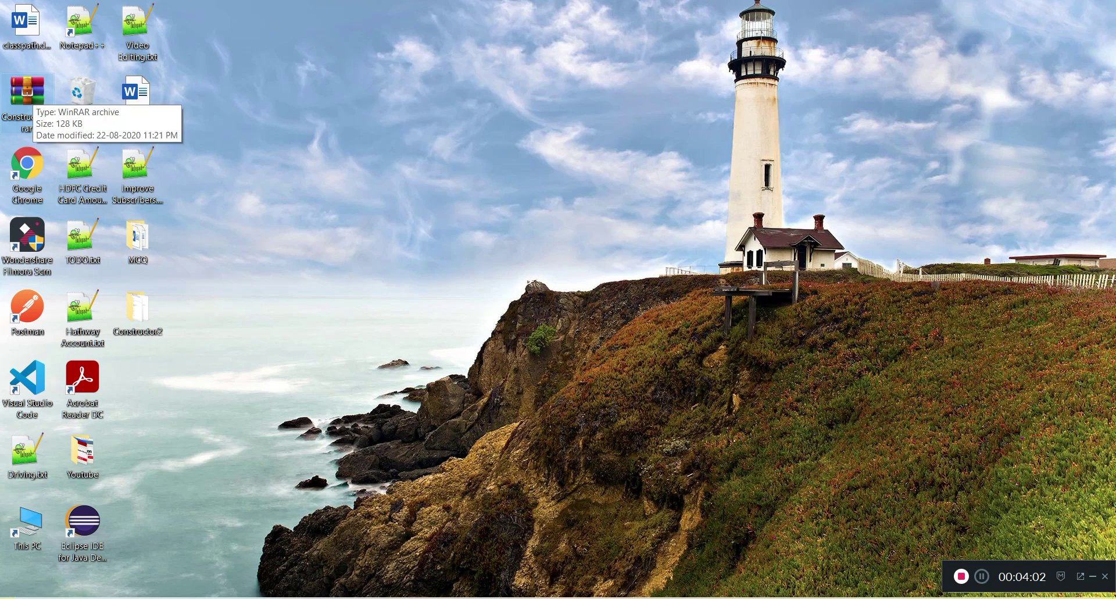
- Rename Constructor2.rar to abc.rar and extract it into an abc folder
{"action": "right_click", "coordinate": [33, 95]}
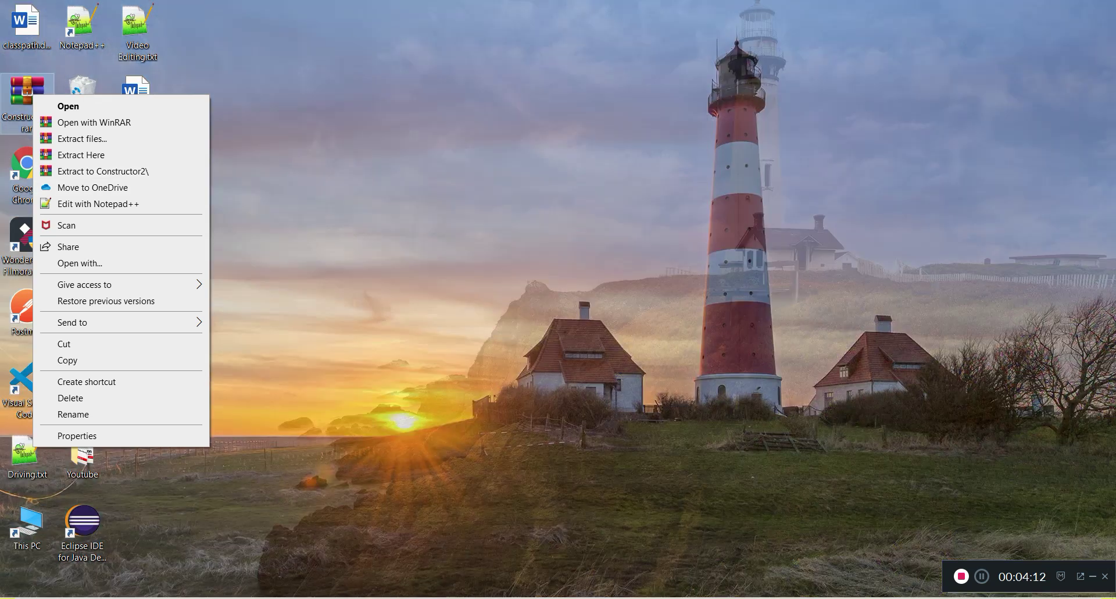
{"action": "key", "text": "Escape"}
{"action": "key", "text": "F2"}
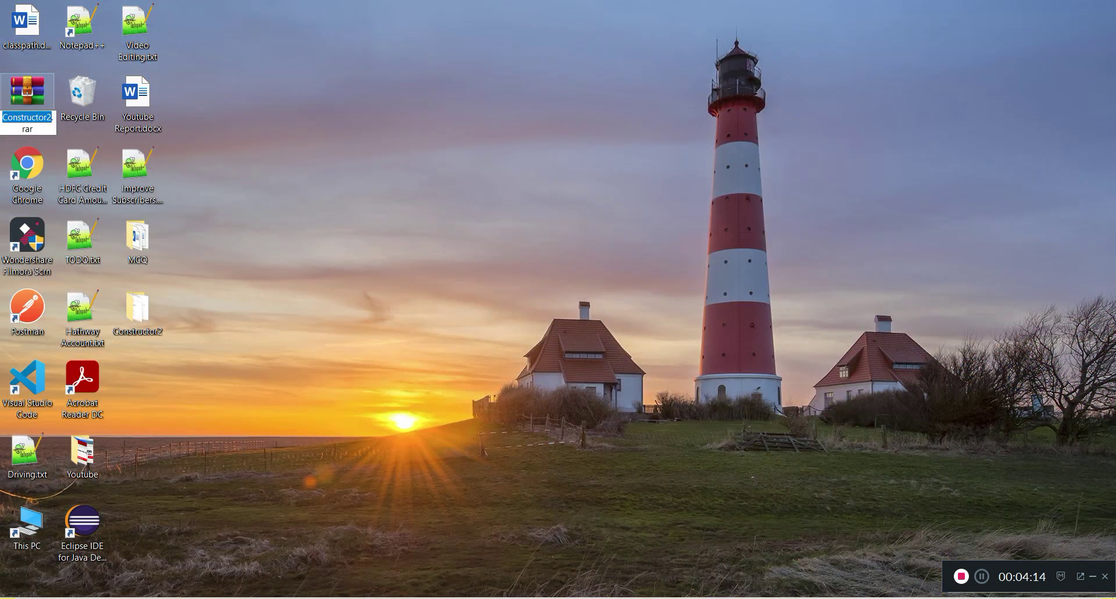
{"action": "type", "text": "abc"}
{"action": "key", "text": "Return"}
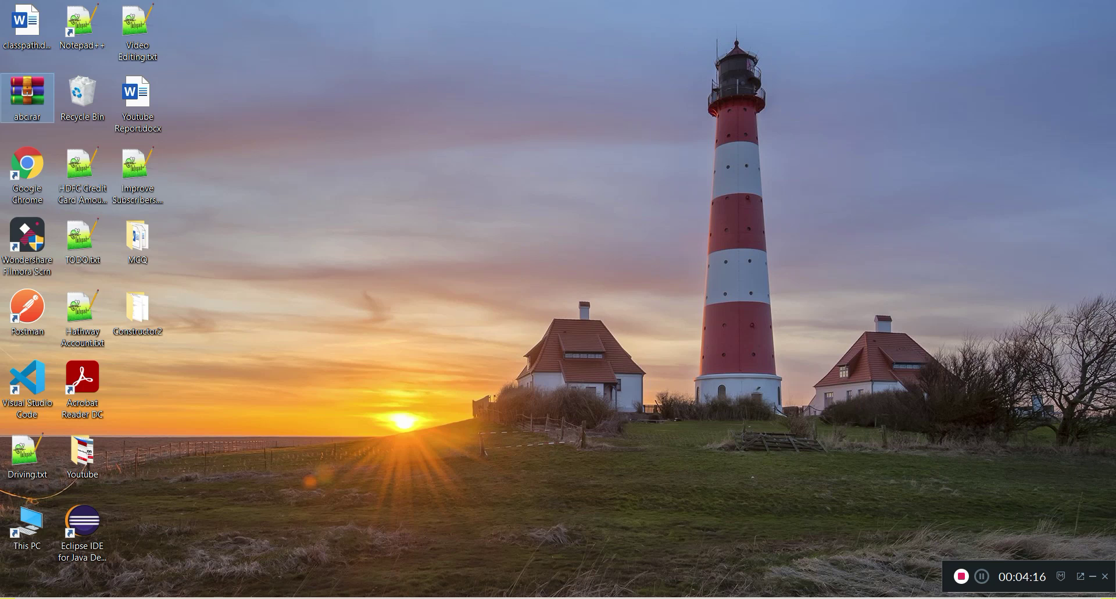
{"action": "key", "text": "shift+F10"}
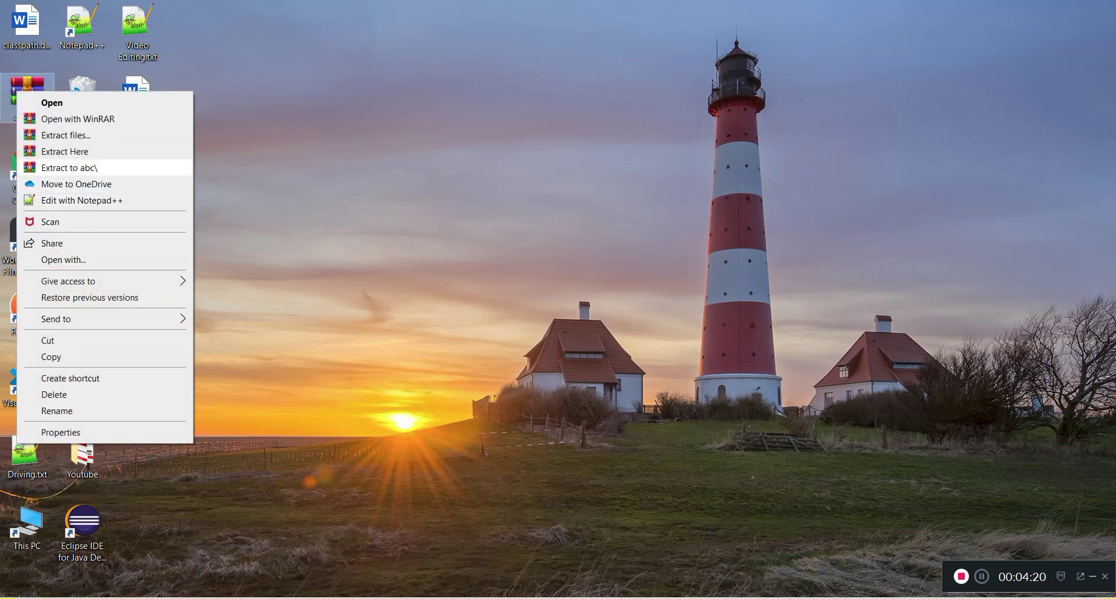
{"action": "left_click", "coordinate": [69, 167]}
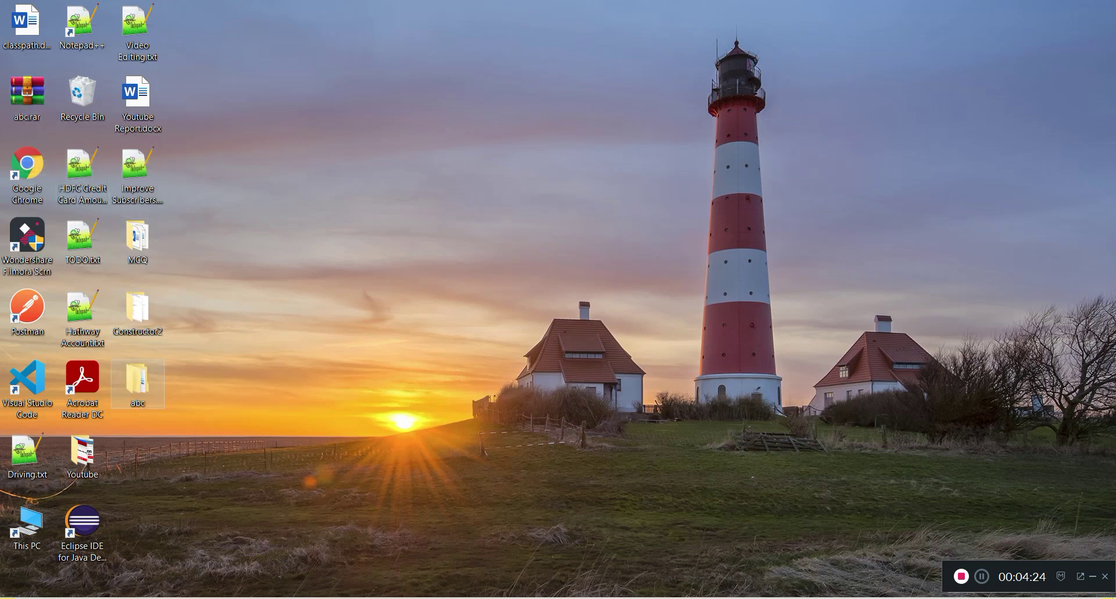
- Open the extracted abc folder and its Constructor2 subfolder holding 1.jpg and 2.jpg
{"action": "double_click", "coordinate": [137, 383]}
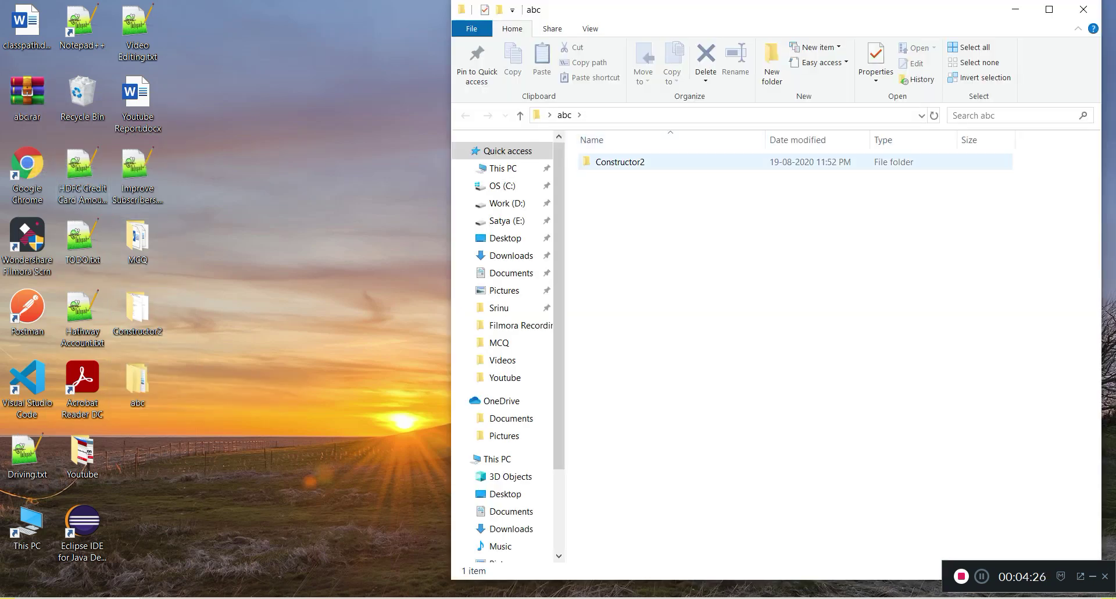
{"action": "key", "text": "Return"}
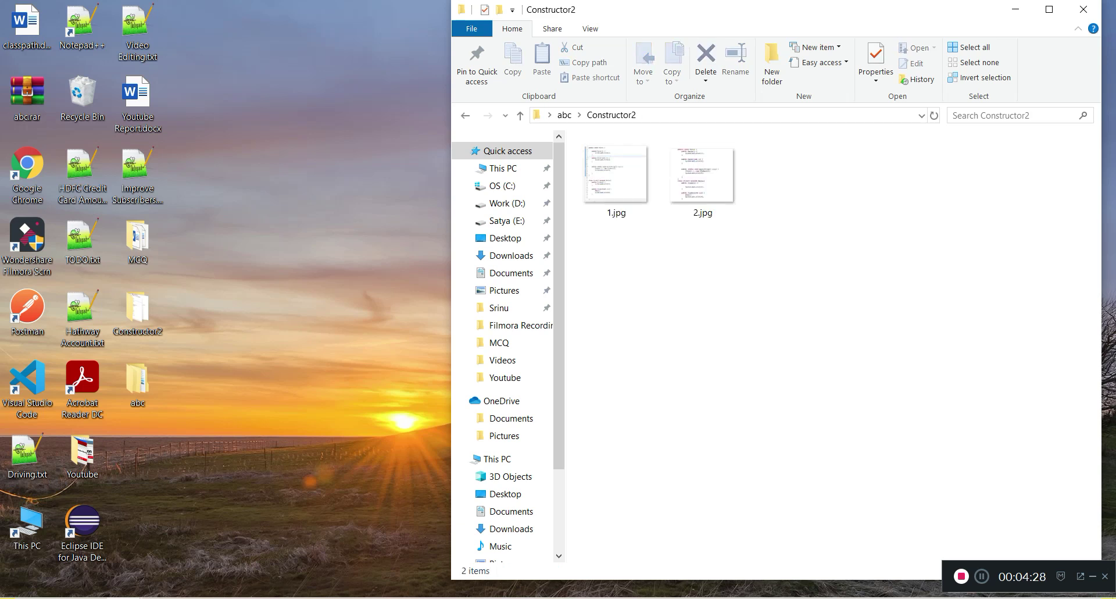